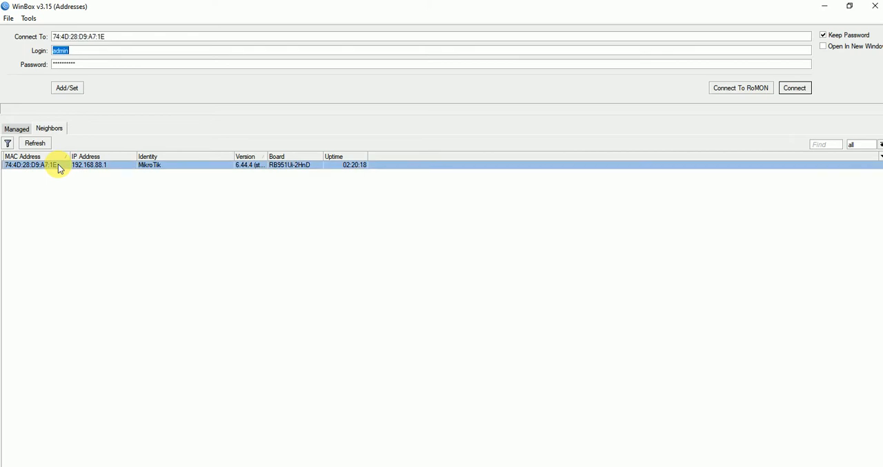
Clear the stored login password and connect to the MikroTik neighbor as admin.
click(75, 63)
drag(75, 64, 6, 63)
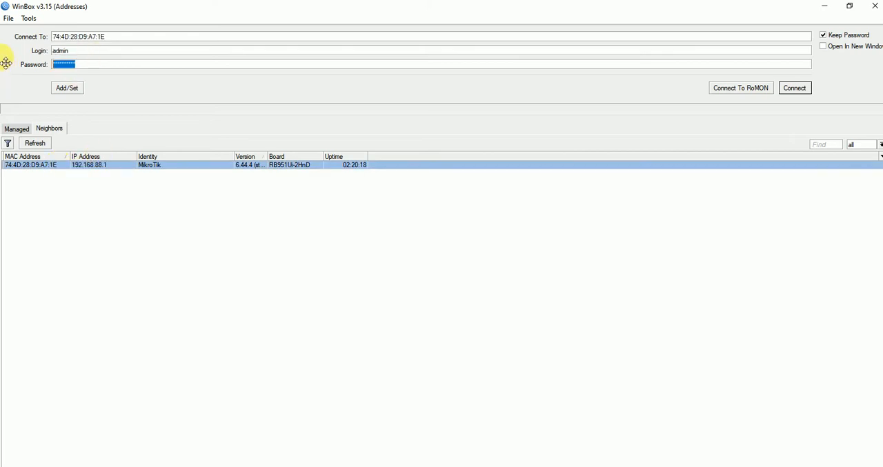
key(BackSpace)
click(801, 88)
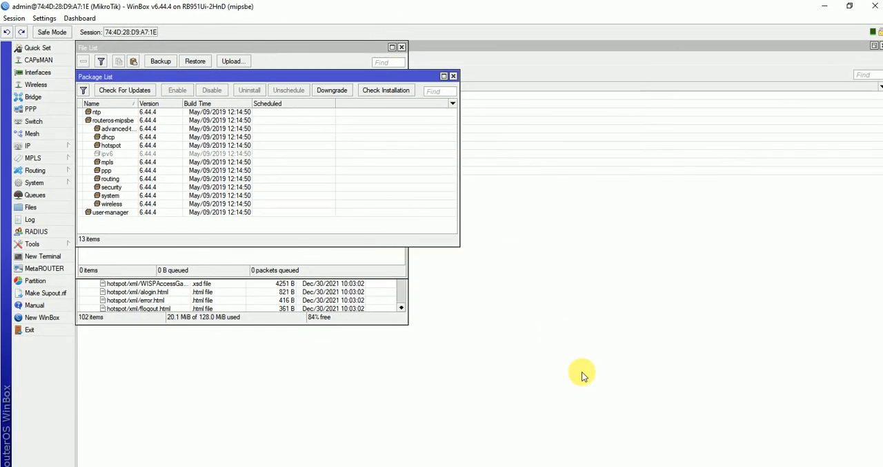
Close the leftover Package List, File List, Queue List, IP Service List and Clock windows.
click(453, 77)
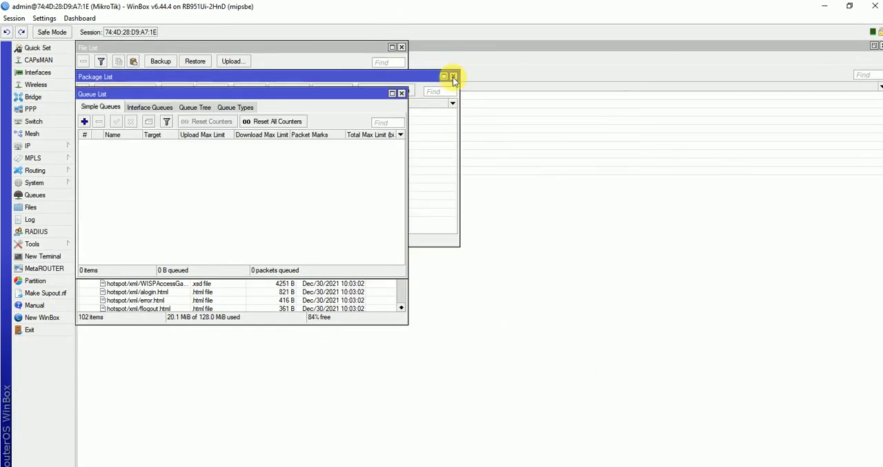
click(402, 49)
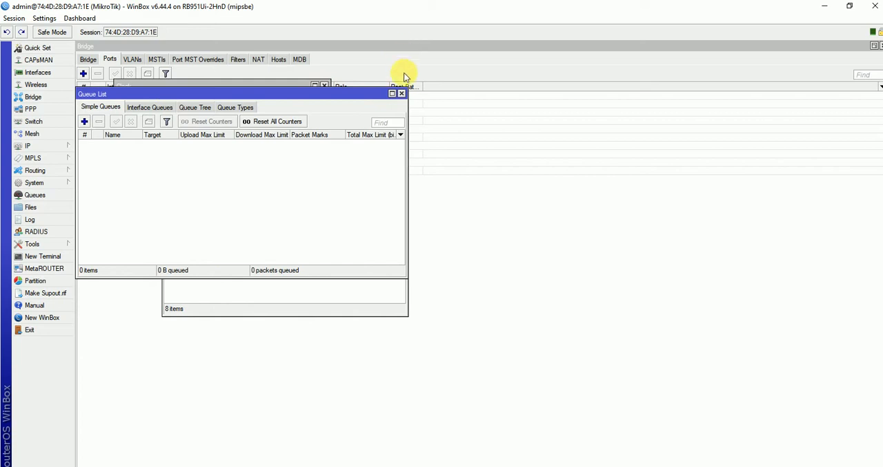
click(402, 93)
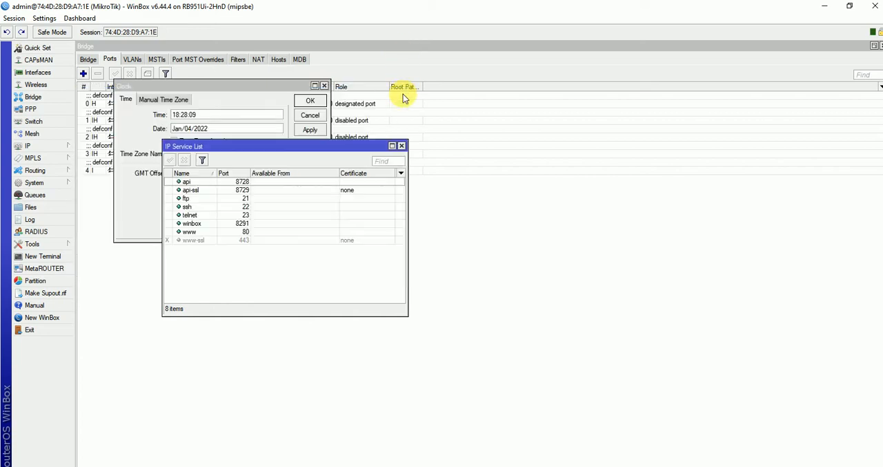
click(402, 145)
click(323, 86)
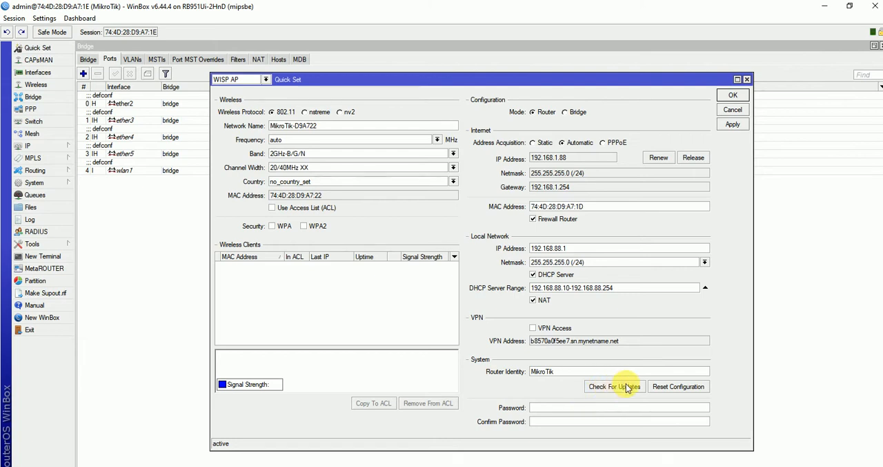
Check for RouterOS updates from Quick Set, and view the router's file list.
click(614, 387)
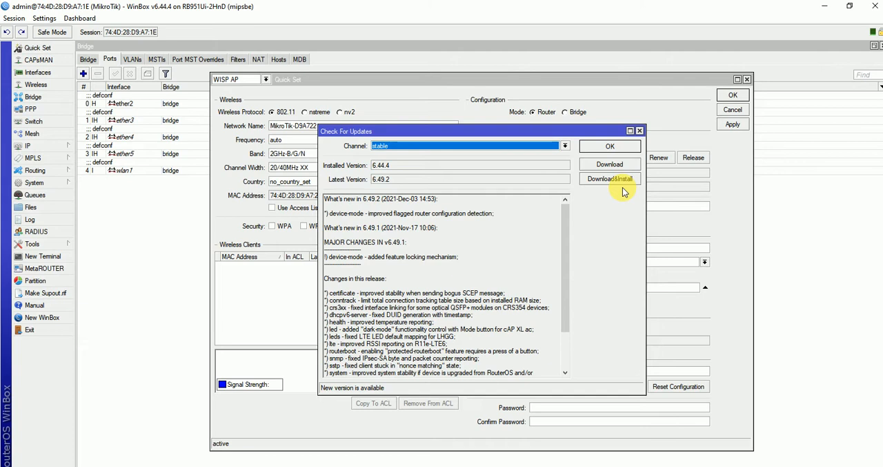
click(640, 131)
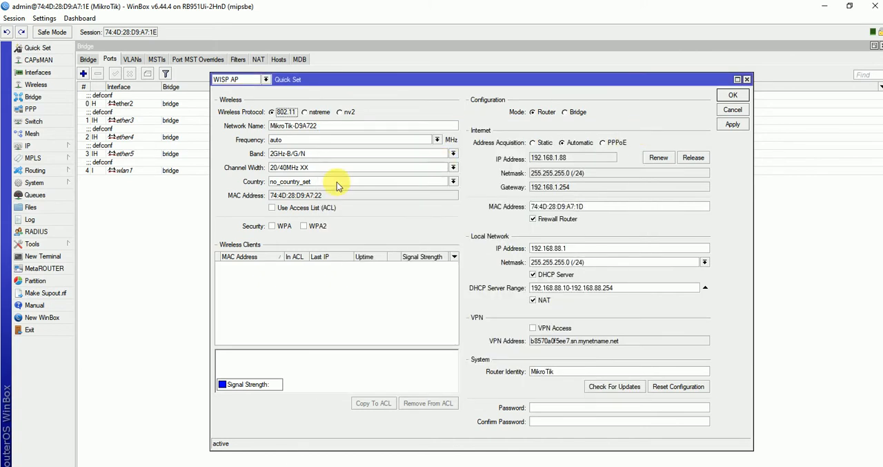
click(45, 207)
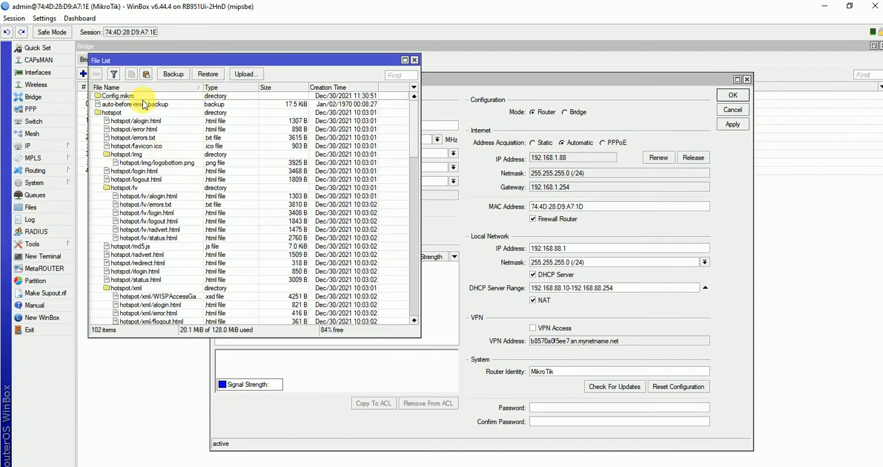
click(414, 60)
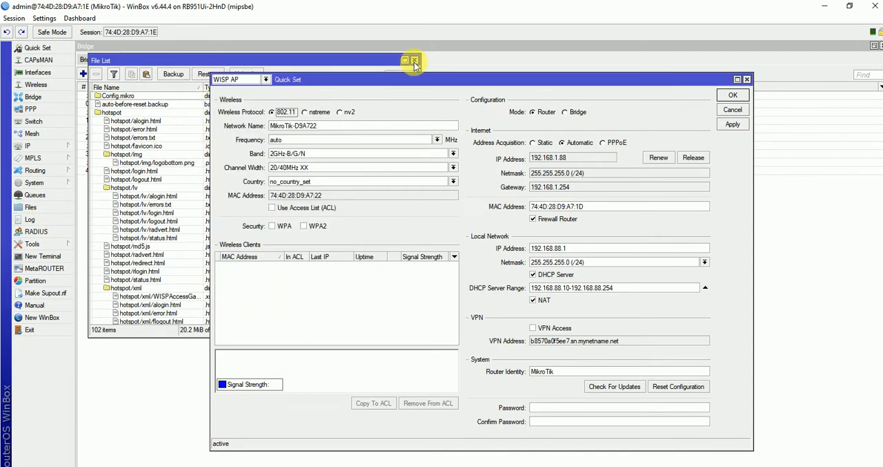
Open the package list, place it over Quick Set, and check for package updates on the stable channel.
click(35, 182)
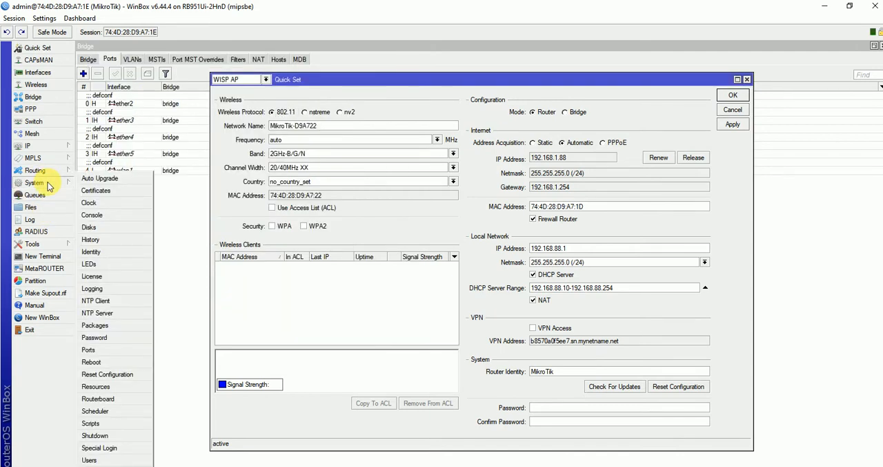
click(97, 325)
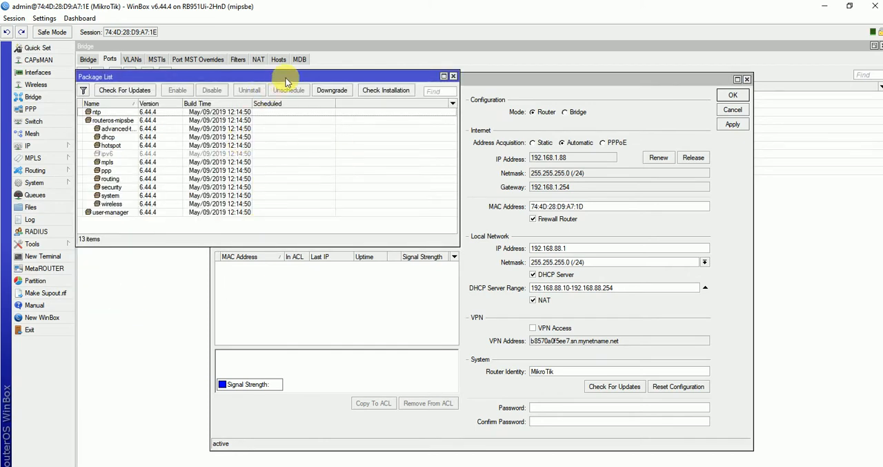
drag(363, 89, 619, 183)
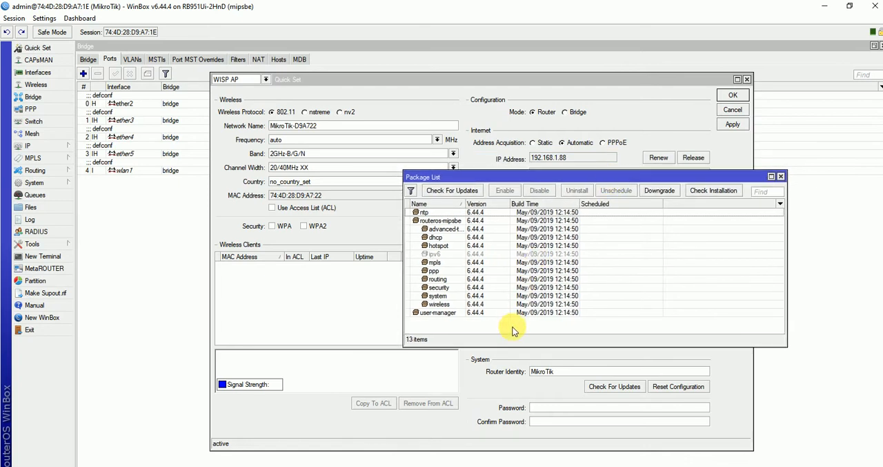
click(467, 192)
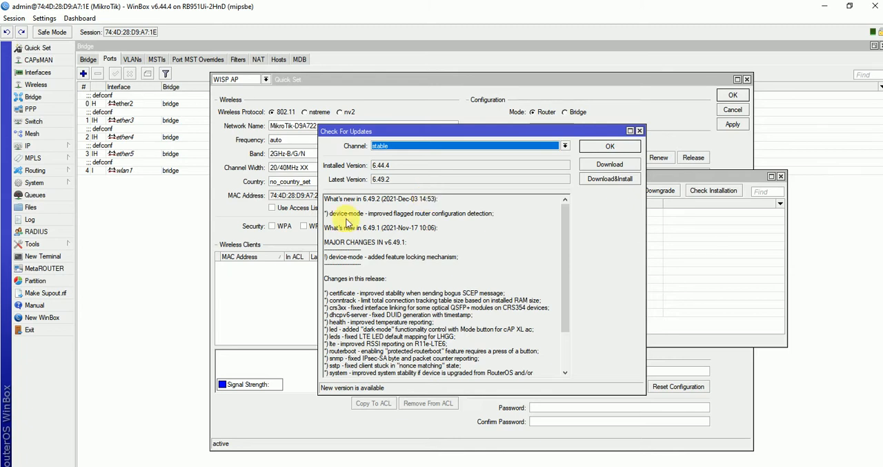
Examine the RouterBOARD's current and upgrade firmware beside the update details, and close its window.
click(41, 183)
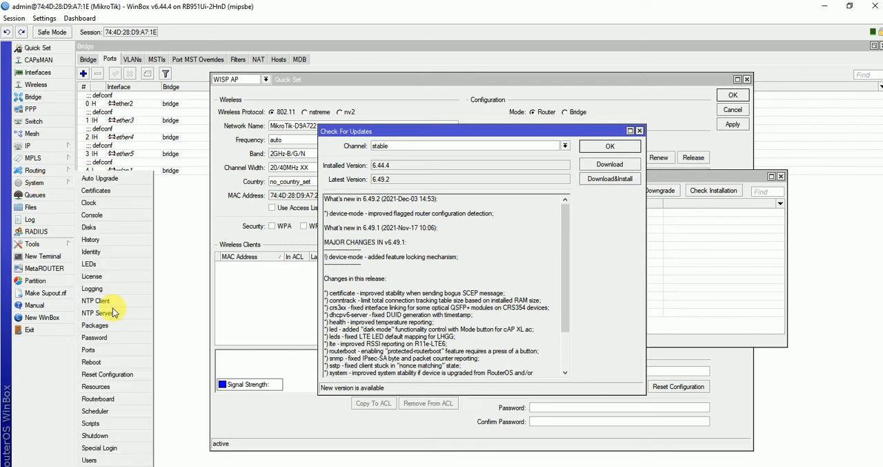
click(98, 399)
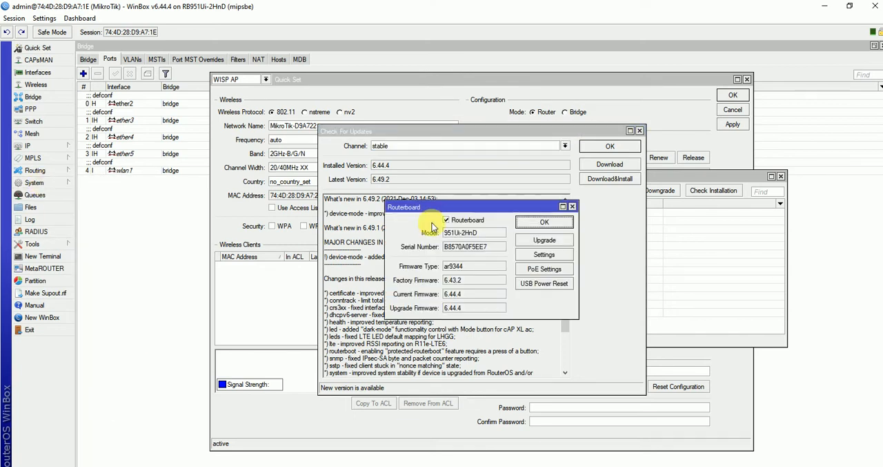
drag(509, 204, 703, 218)
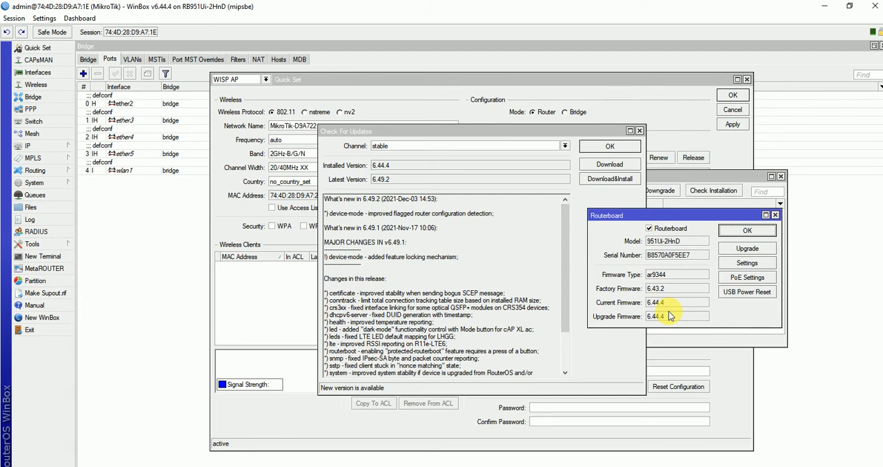
click(776, 216)
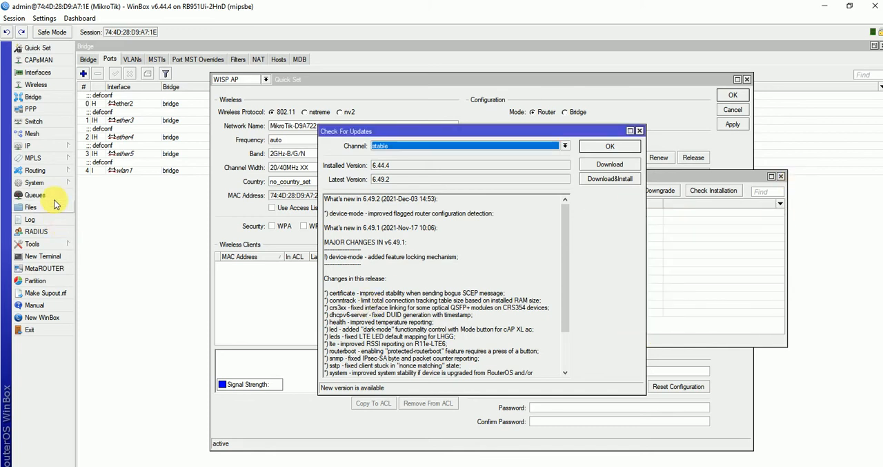
Download and install RouterOS 6.49.2 from the stable channel, and upgrade the RouterBOARD firmware.
click(34, 183)
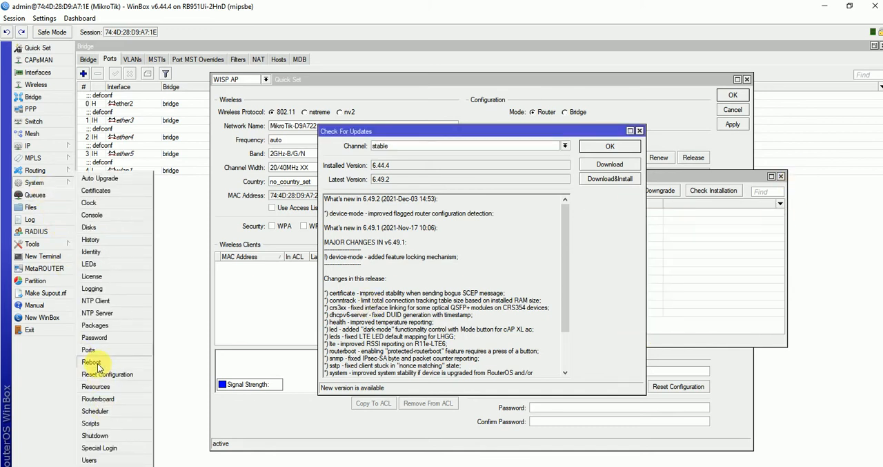
click(98, 398)
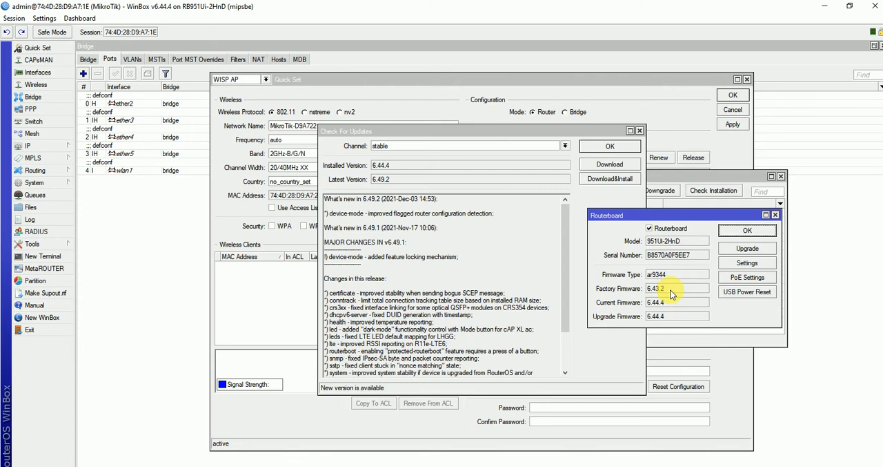
click(619, 181)
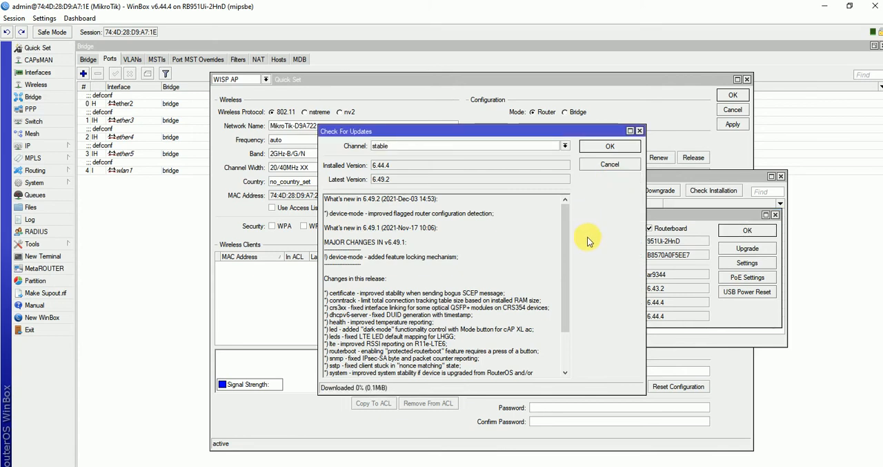
click(756, 250)
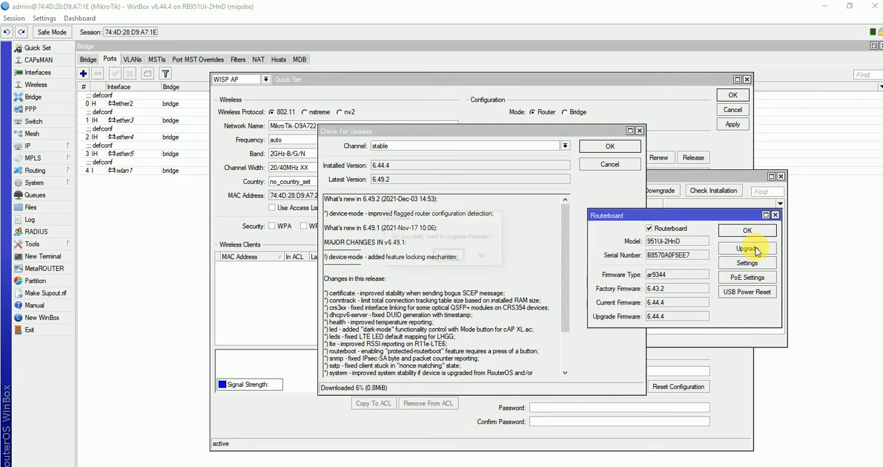
click(449, 257)
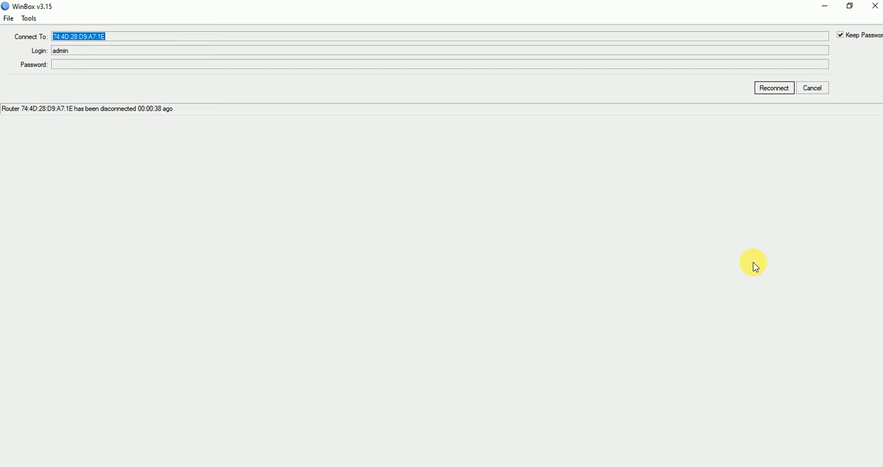
Try to reconnect to the router, and widen the neighbor list's Version column.
click(774, 88)
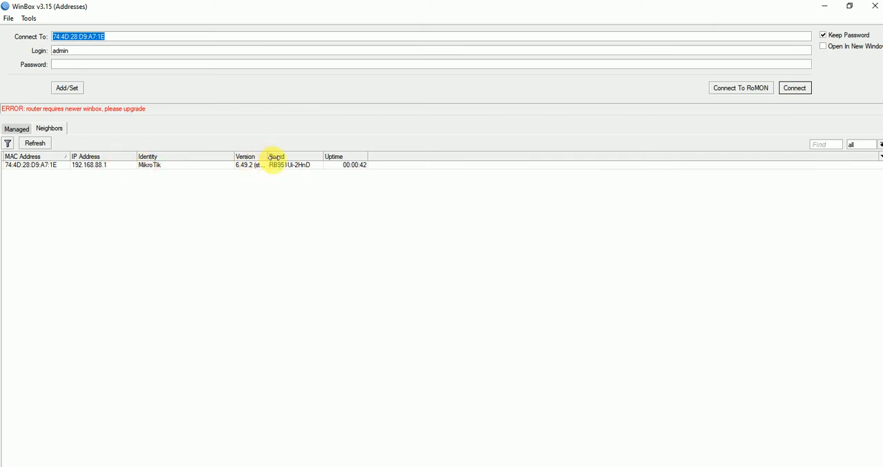
drag(270, 157, 330, 160)
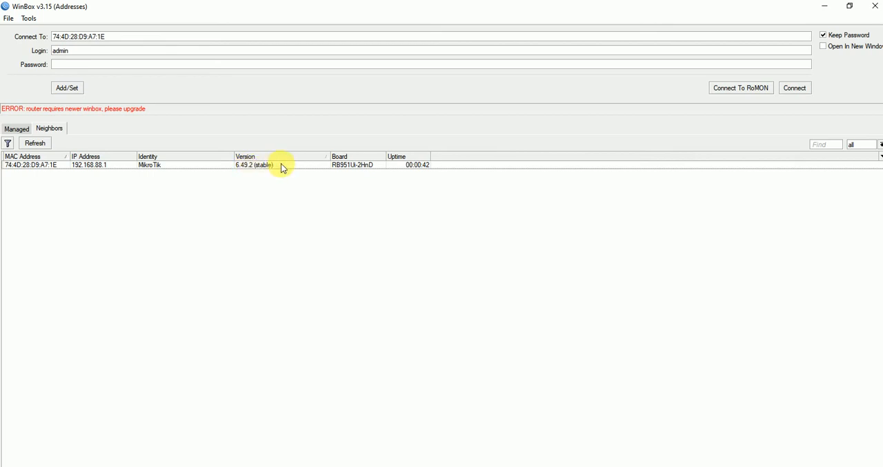
click(796, 89)
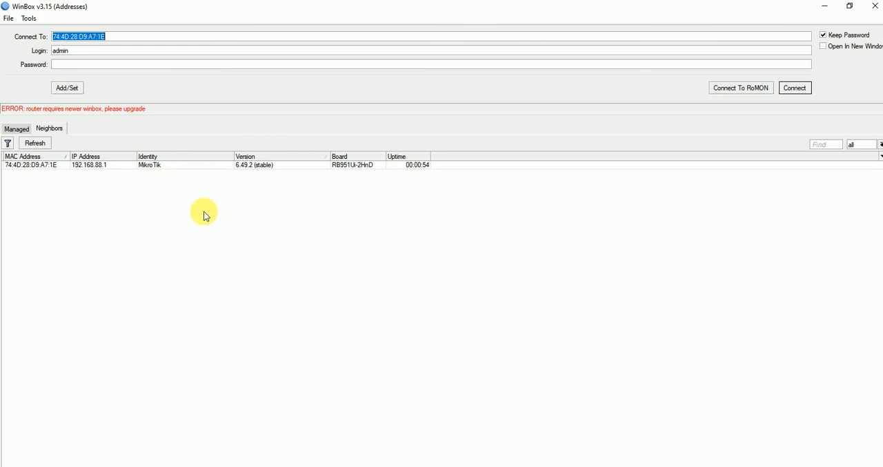
Select the MikroTik router in the neighbor list and connect to it again as admin with a blank password.
click(41, 166)
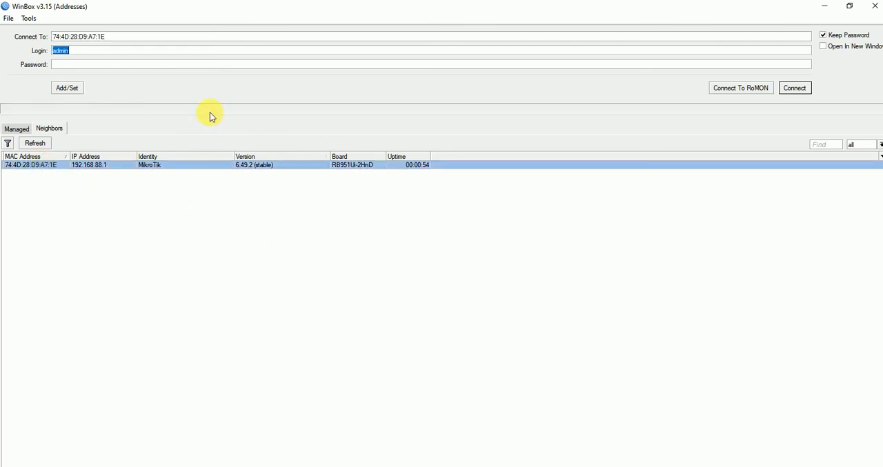
click(795, 89)
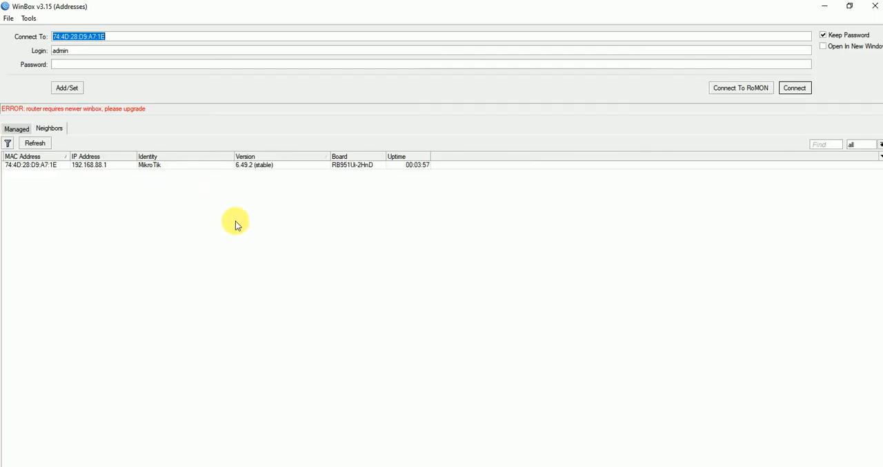
click(794, 88)
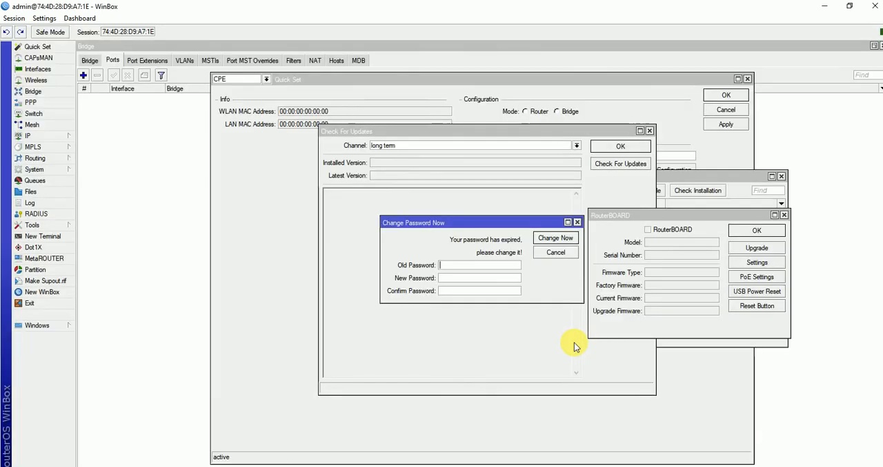
Close the RouterBOARD window, and dismiss the PowerISO trial notice and its program window.
click(760, 230)
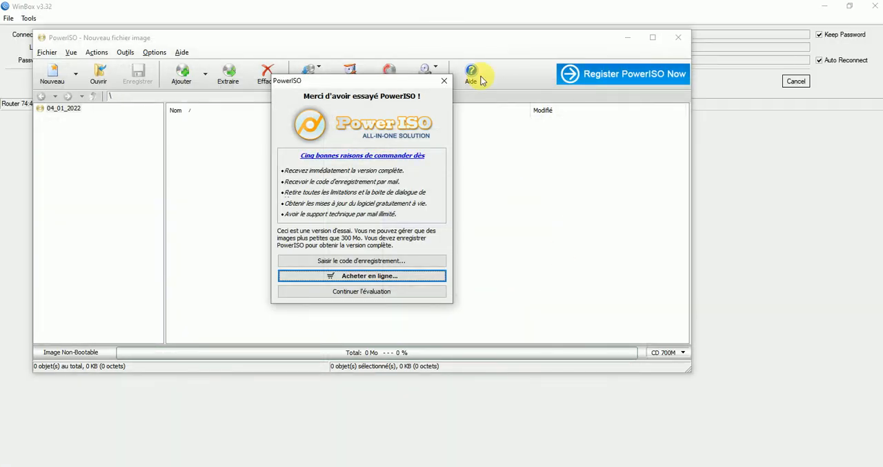
click(445, 80)
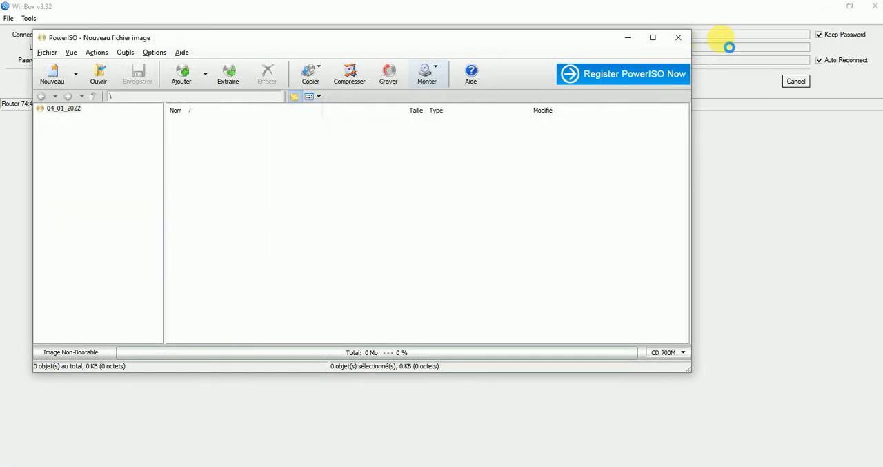
click(679, 40)
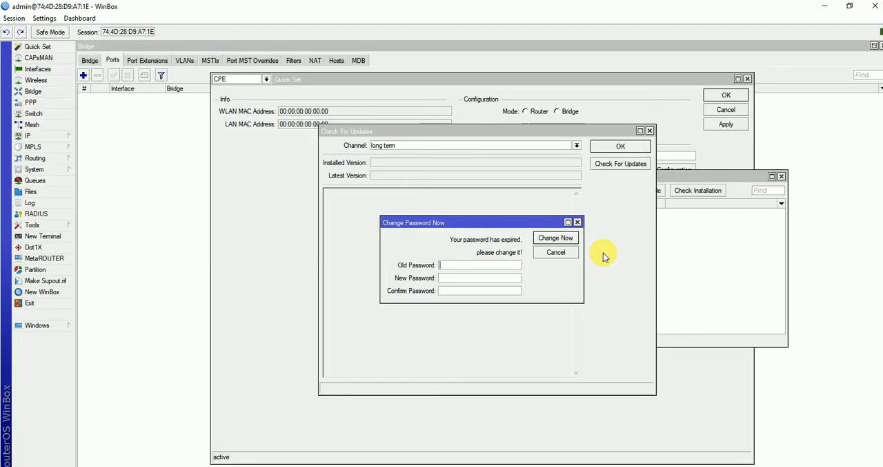
Dismiss the password change prompt and the update window, and open the router's WebFig view in the browser.
click(579, 222)
click(649, 131)
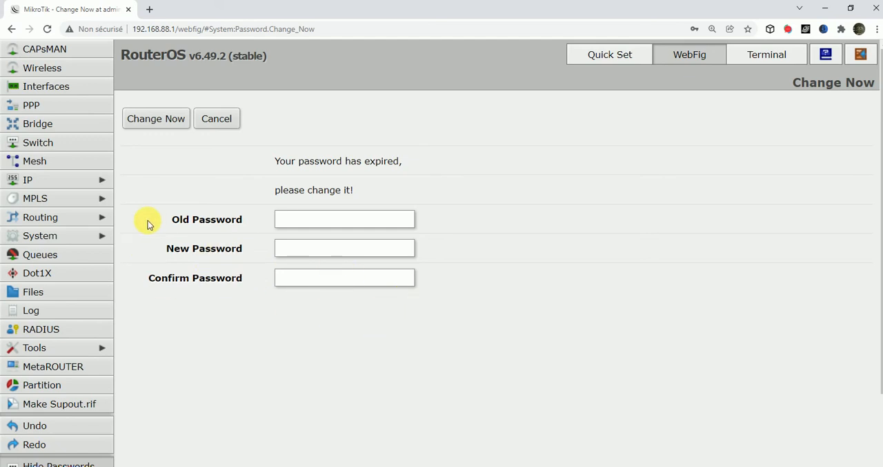
click(706, 58)
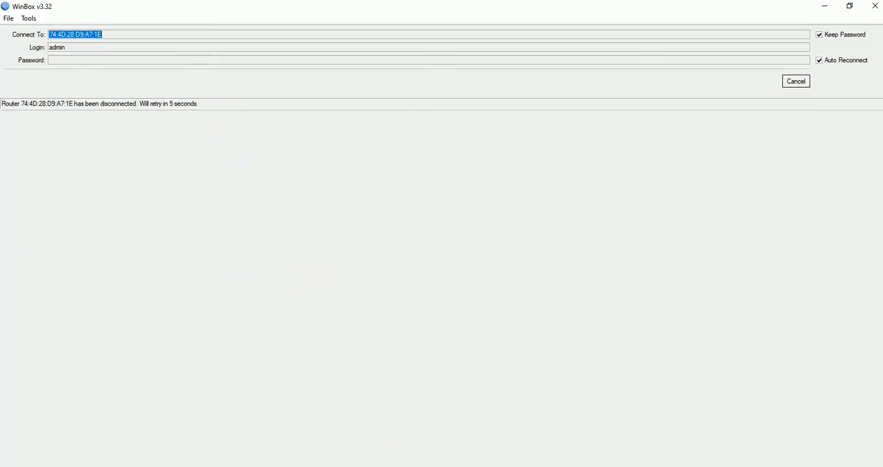
Switch to the browser, cancel the expired-password form, and return to the router's WebFig view.
click(477, 465)
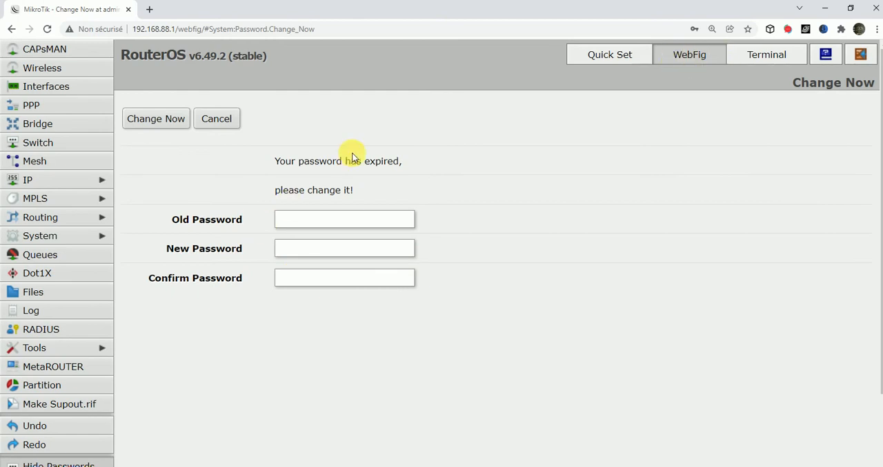
click(219, 118)
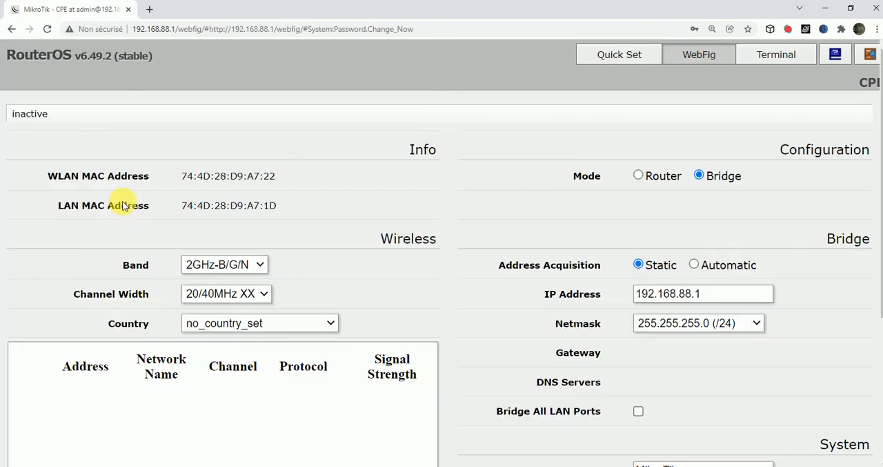
click(686, 56)
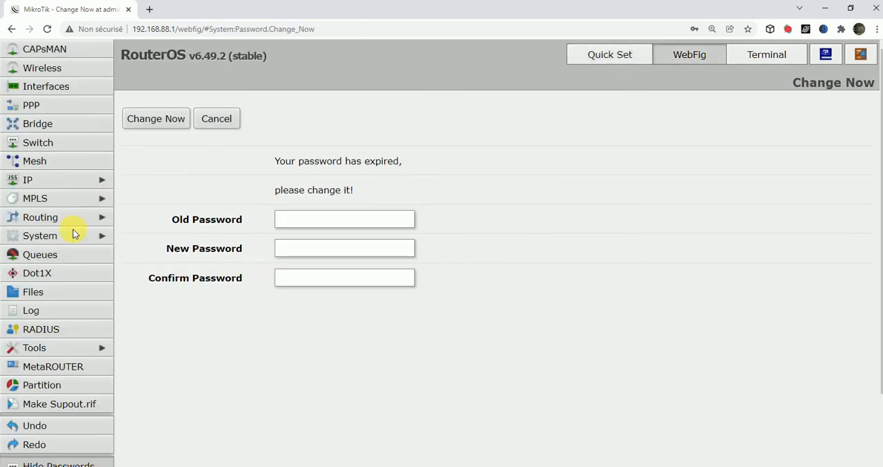
Expand WebFig's System section to reach its lower entries, and close the WinBox window.
click(54, 236)
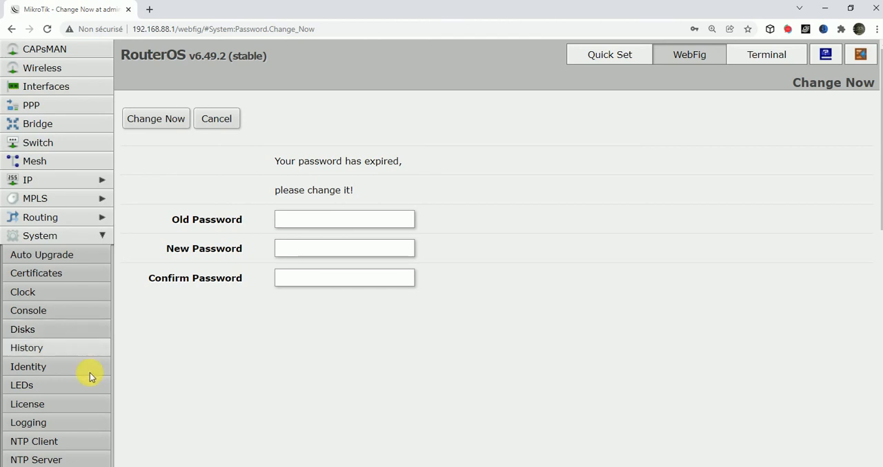
drag(880, 114, 879, 193)
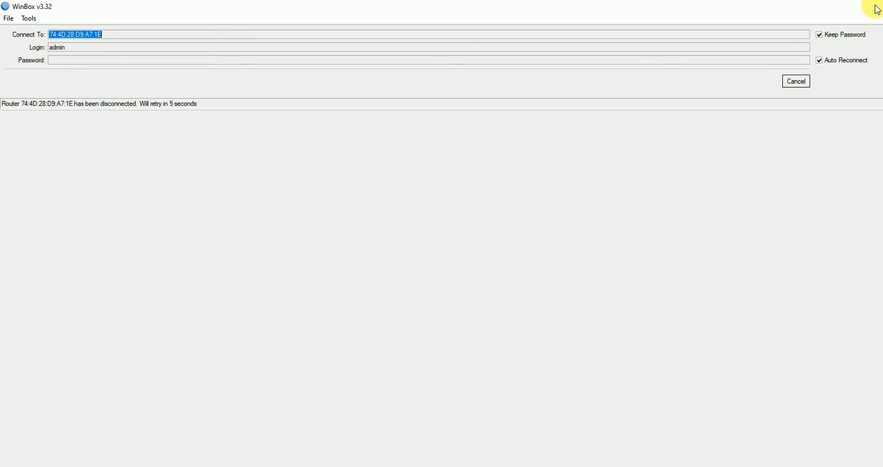
click(875, 6)
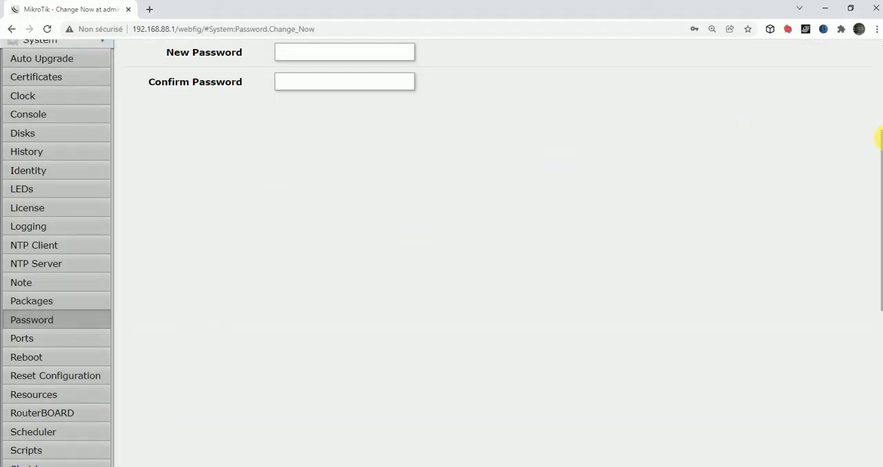
Fill in the new router password, go to the RouterBOARD page, and decline to save the password in the browser.
drag(880, 137, 880, 74)
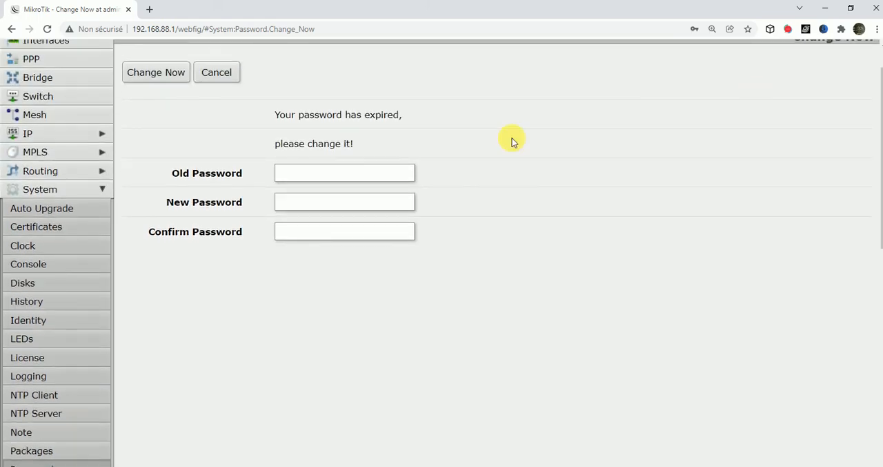
click(317, 201)
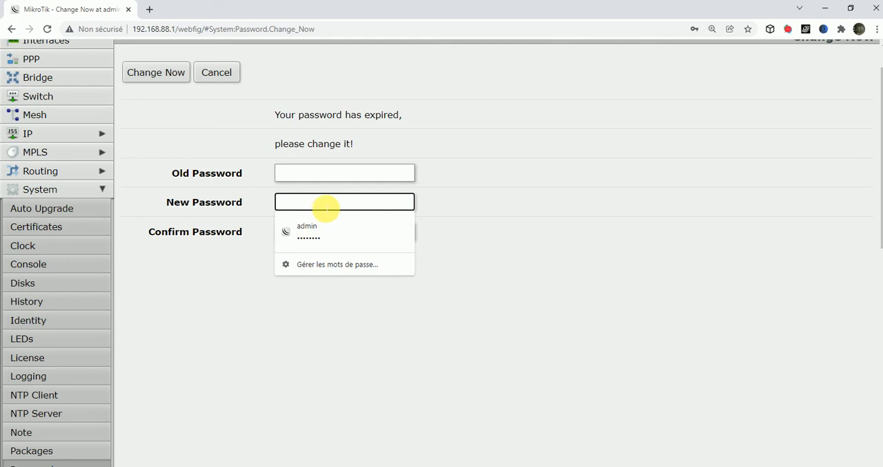
text(ad)
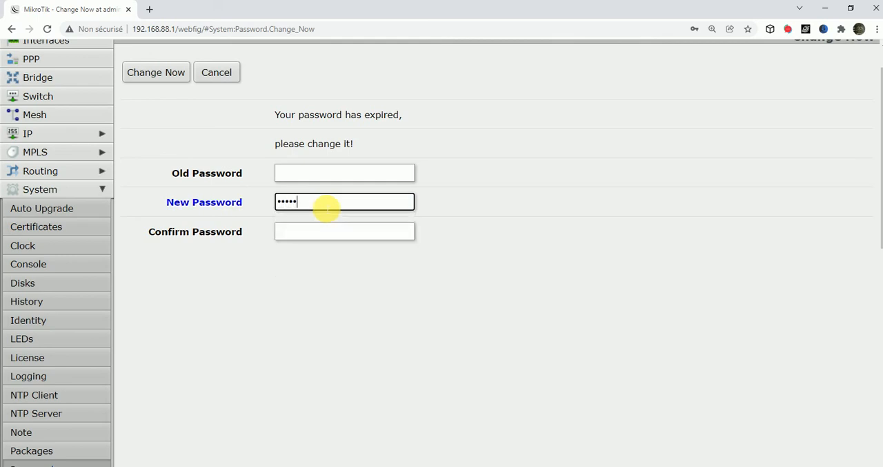
key(Return)
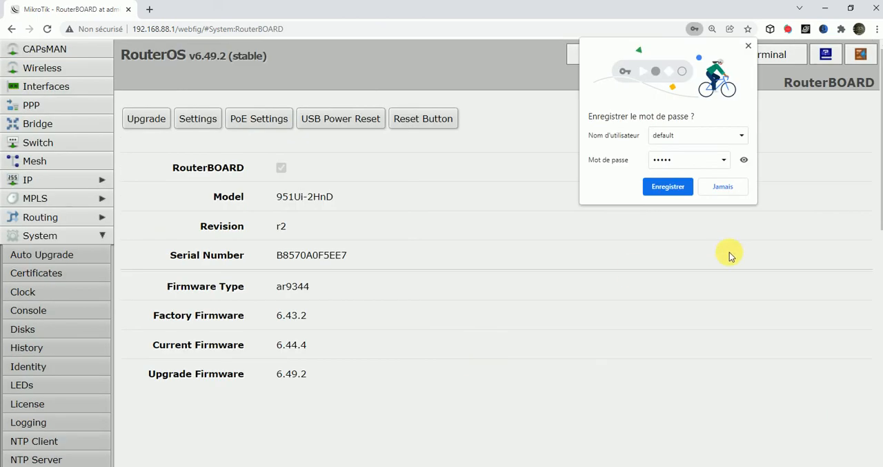
click(724, 186)
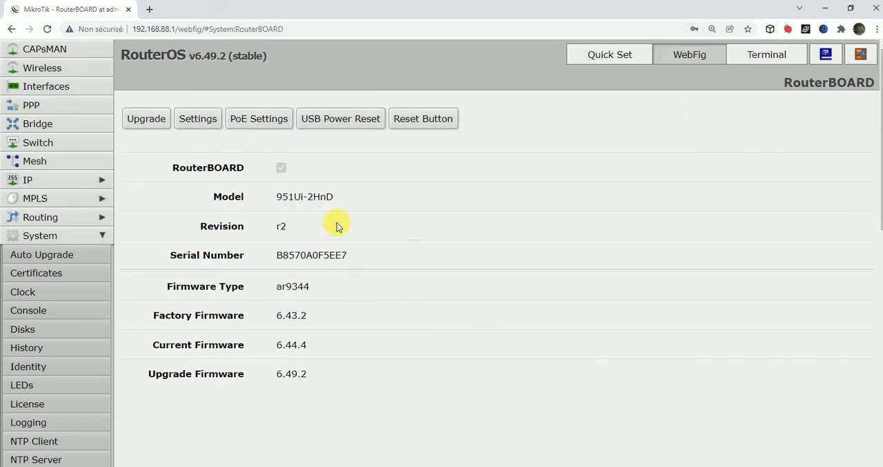
Open the router's Packages page from WebFig's System section.
click(56, 240)
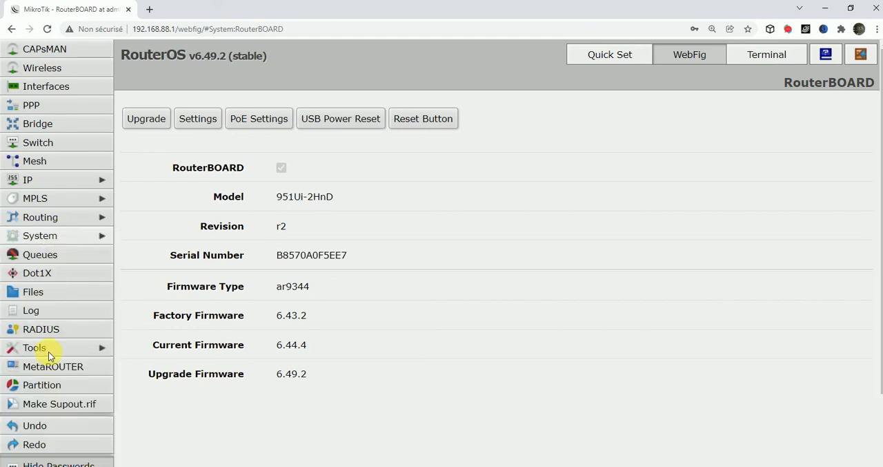
click(36, 238)
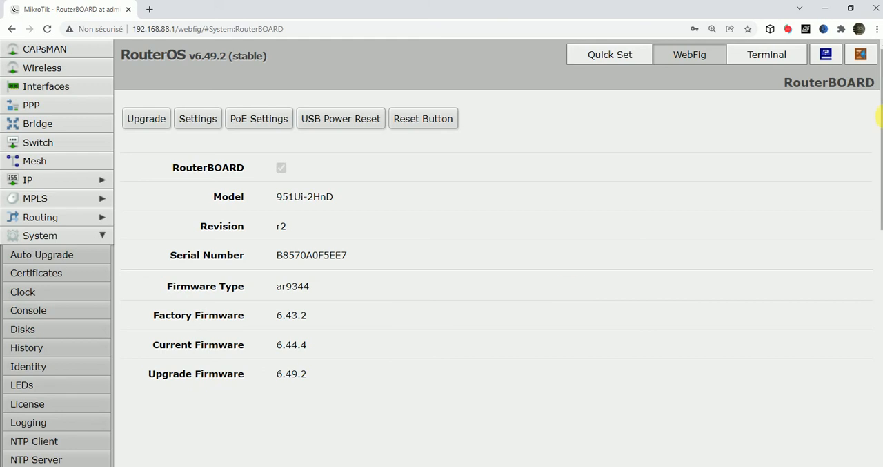
drag(880, 116, 878, 211)
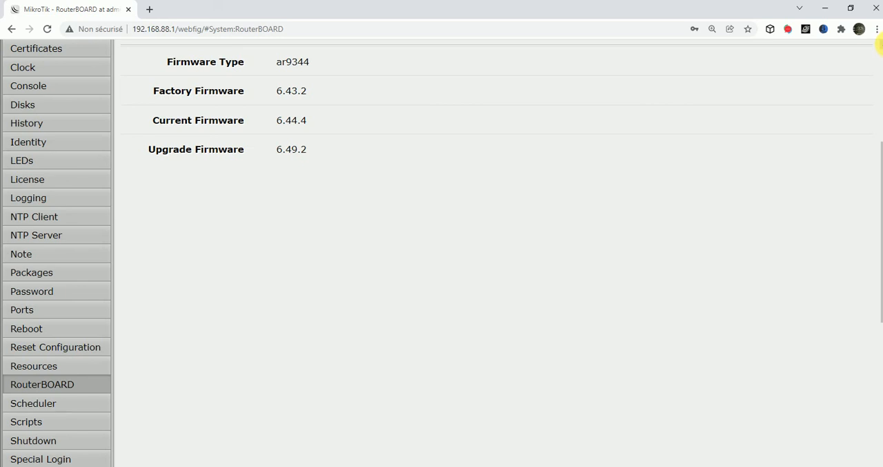
scroll(878, 58, up, 4)
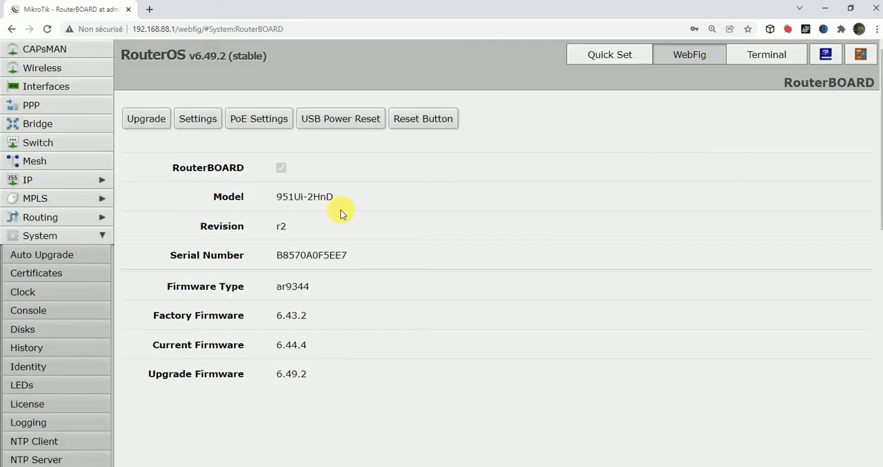
click(54, 236)
click(54, 236)
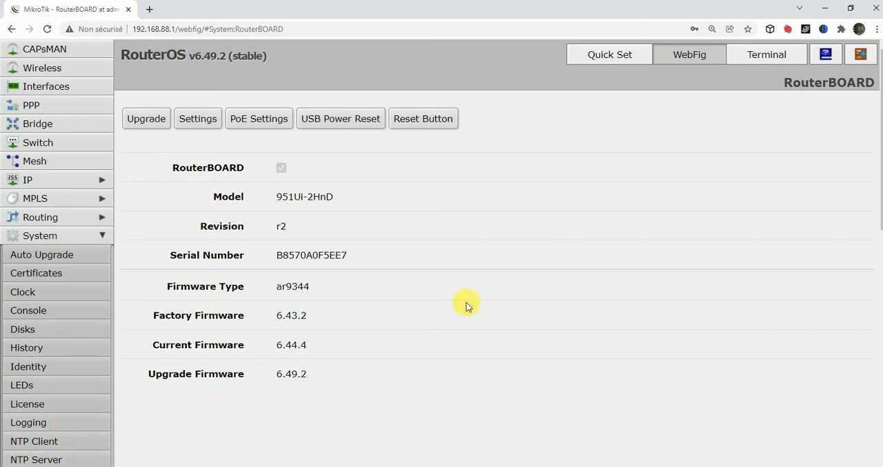
drag(880, 130, 879, 203)
click(64, 312)
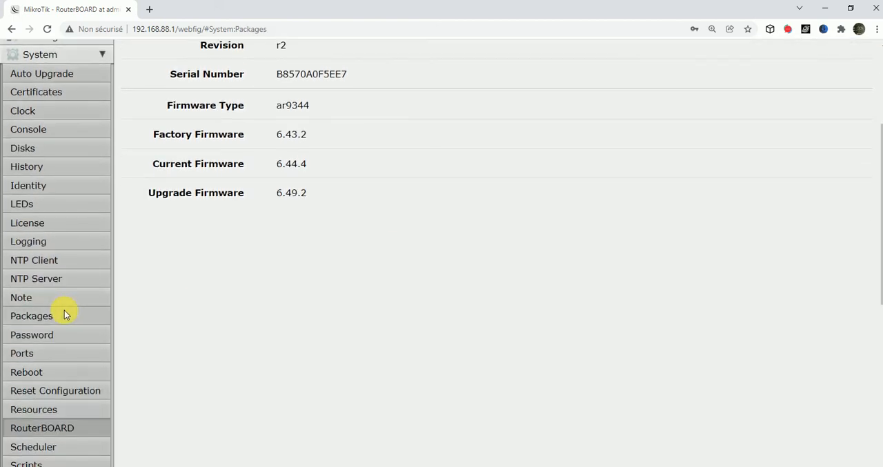